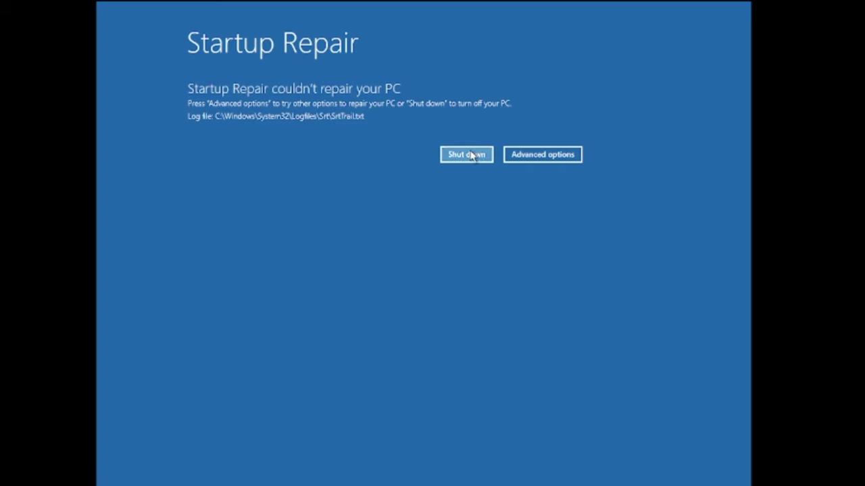
# - Try System Restore from Troubleshoot > Advanced options, then close it since no restore points exist
pyautogui.click(551, 160)
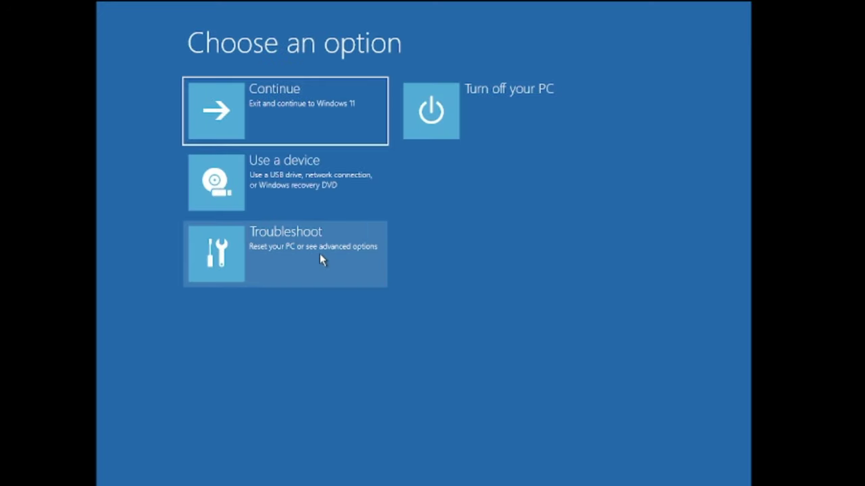
pyautogui.click(319, 254)
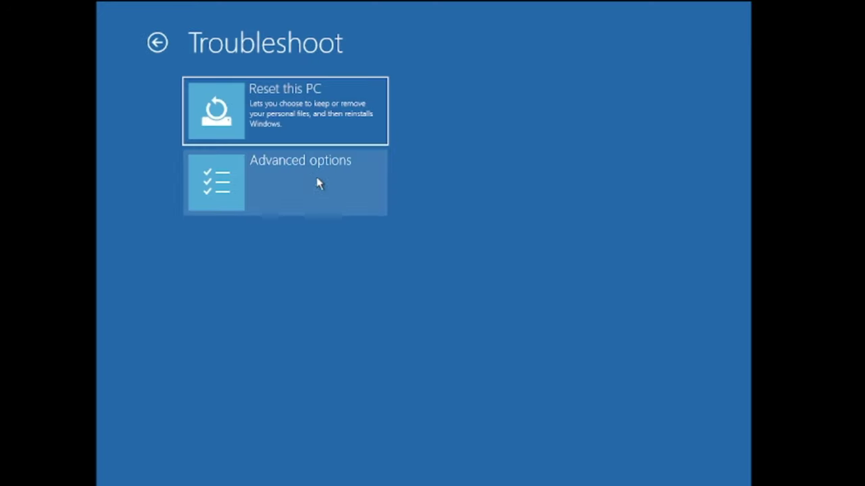
pyautogui.click(326, 183)
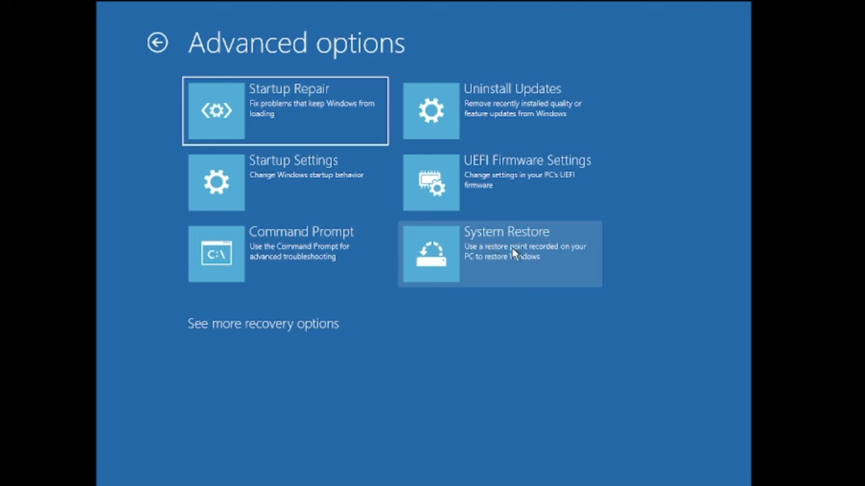
pyautogui.click(513, 249)
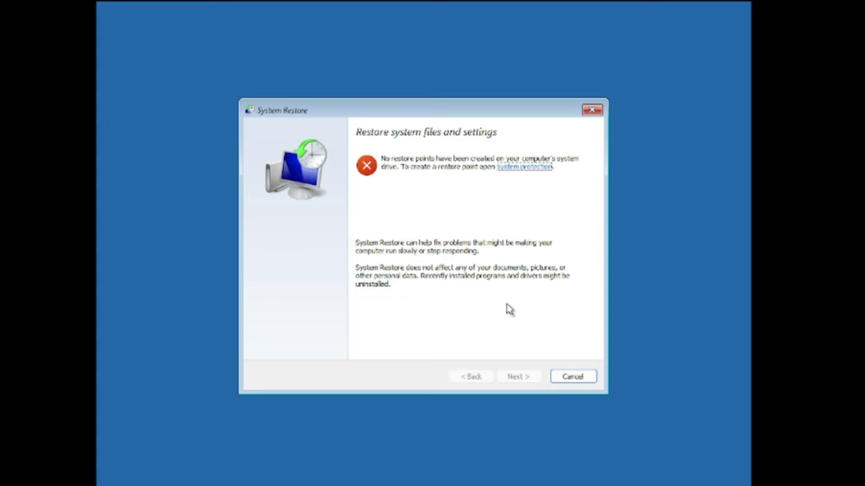
pyautogui.click(592, 110)
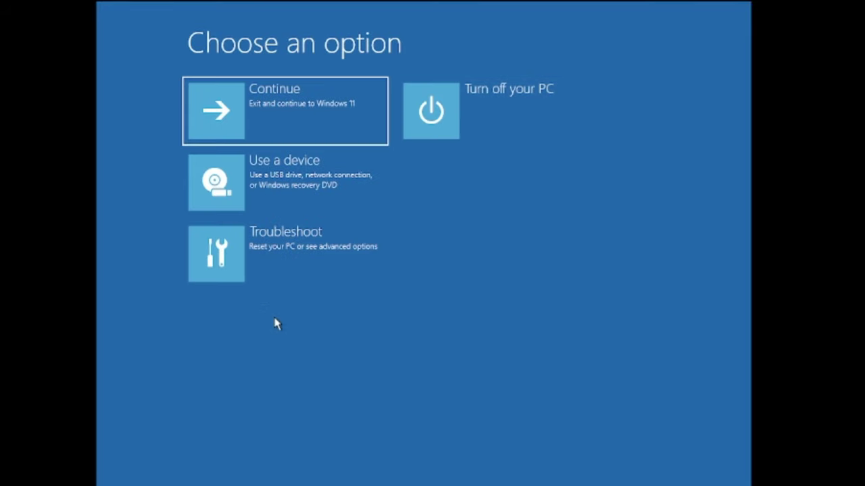
# - Launch Command Prompt from Troubleshoot > Advanced options
pyautogui.click(305, 246)
pyautogui.click(333, 177)
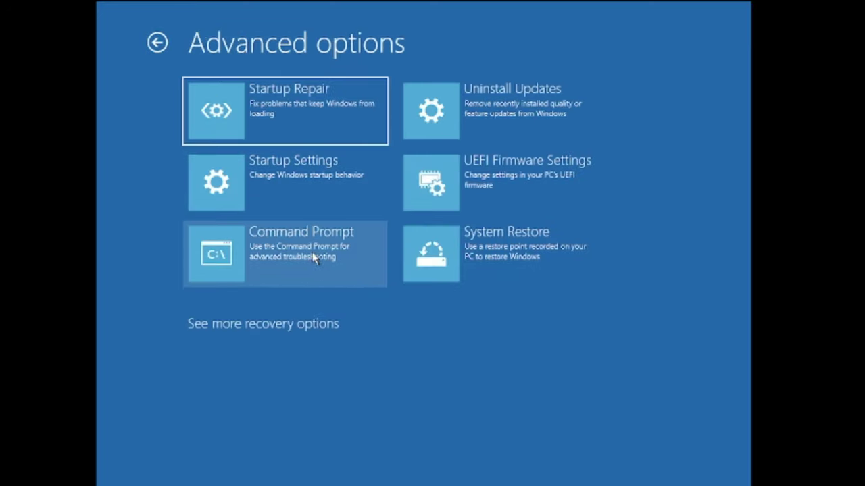
pyautogui.click(317, 277)
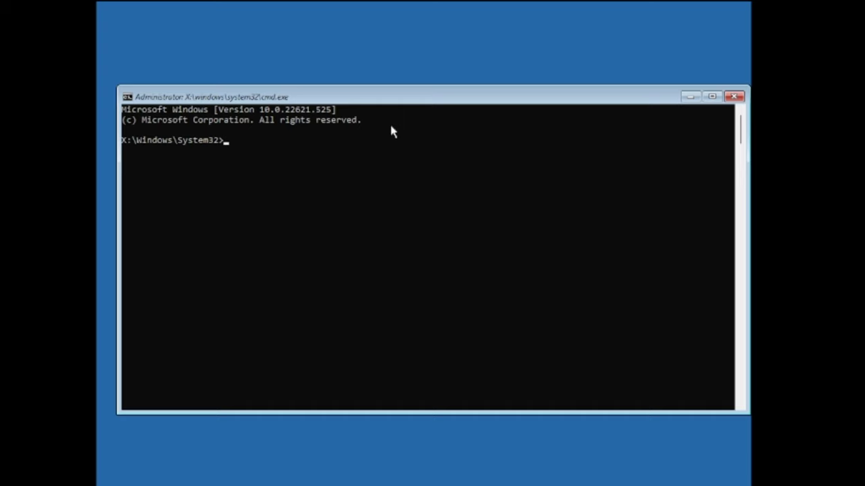
# - Run bootrec /fixmbr, bootrec /fixboot and bootrec /rebuildbcd to repair the boot records
pyautogui.write('bootrec /')
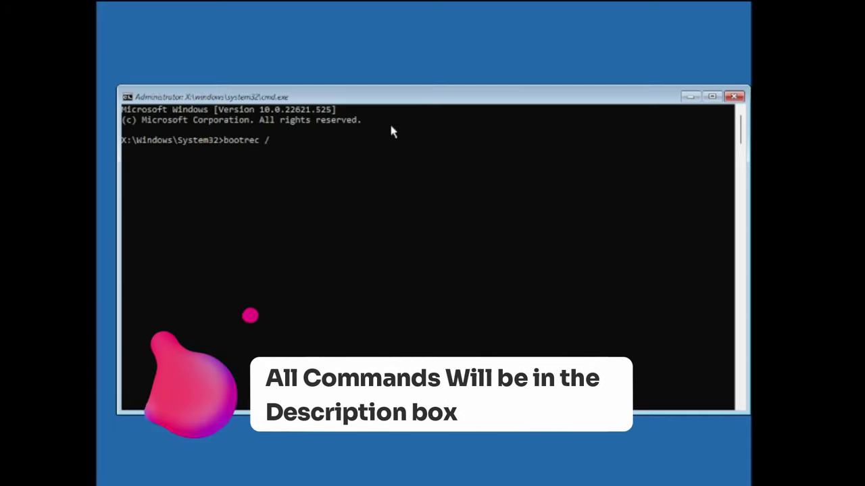
pyautogui.write('fixmbr')
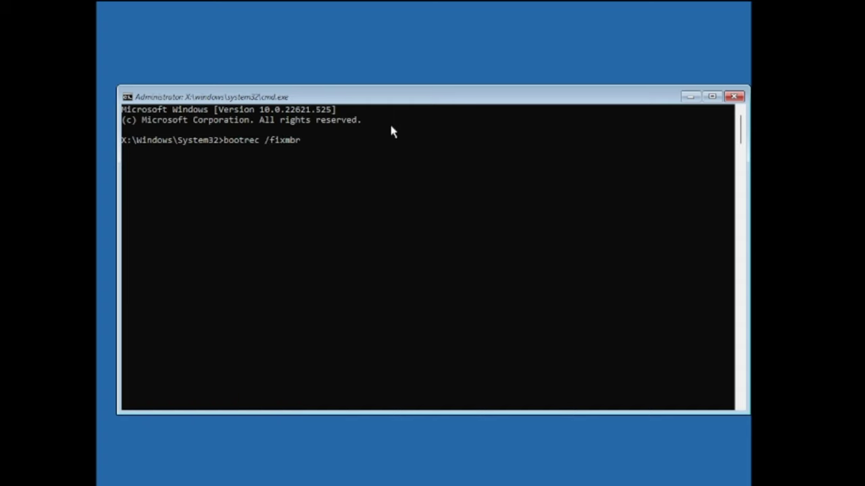
pyautogui.press('Return')
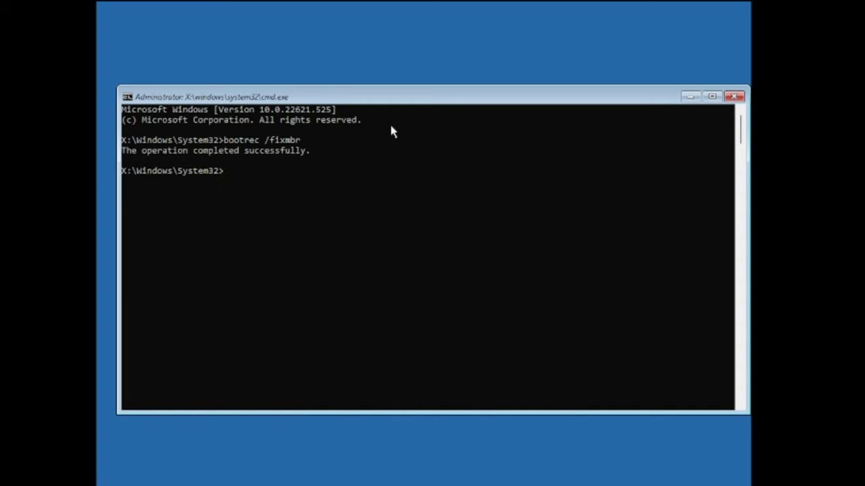
pyautogui.write('bootrec /fixboot')
pyautogui.press('Return')
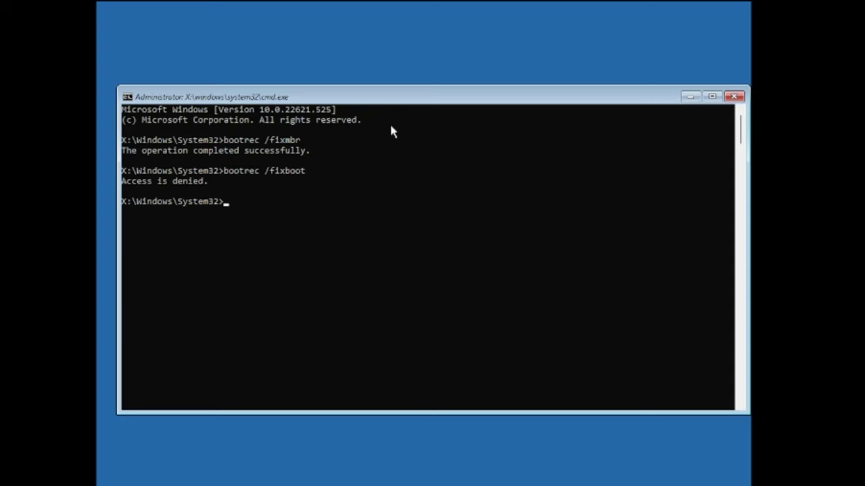
pyautogui.write('bootrec /rebuildbcd')
pyautogui.press('Return')
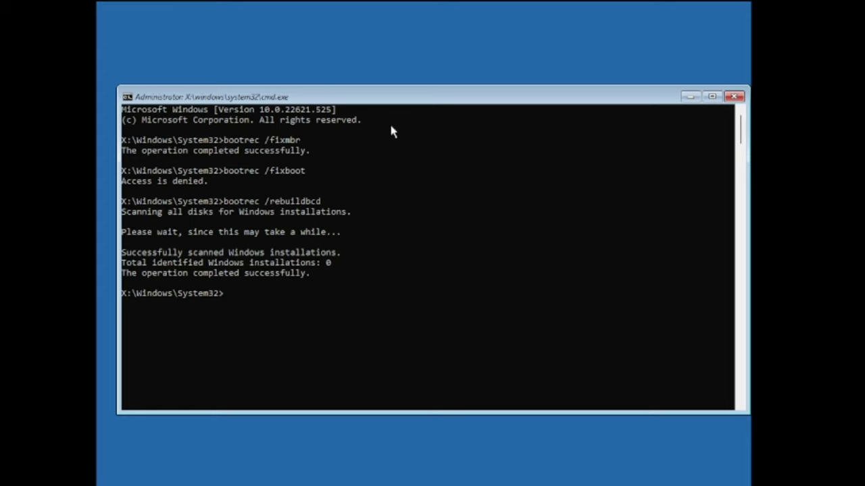
# - Scan and repair corrupt system files with sfc /scannow
pyautogui.write('sfc /scannow')
pyautogui.press('Return')
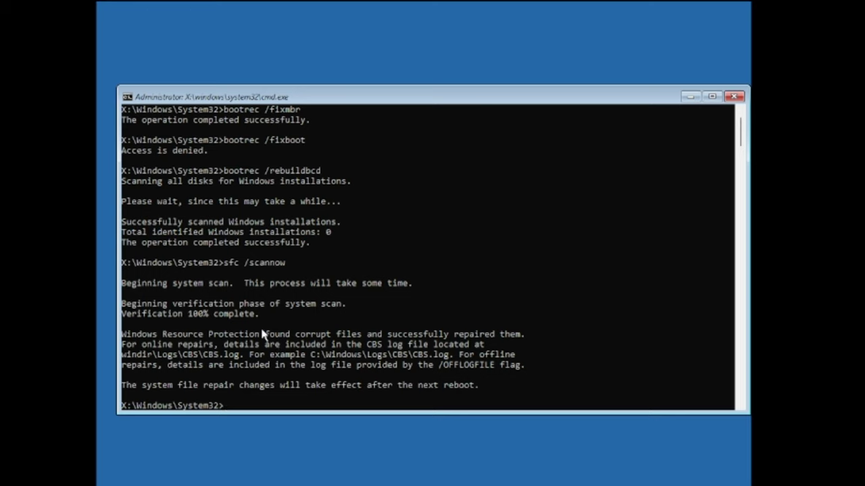
pyautogui.scroll(-1, 228, 345)
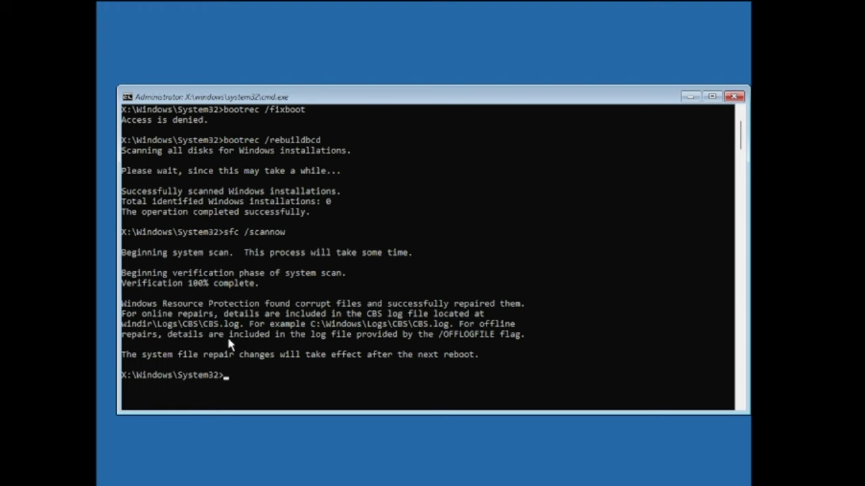
# - Check drive C with chkdsk /f c:, then exit the Command Prompt
pyautogui.write('chkdsk /f c:')
pyautogui.press('Return')
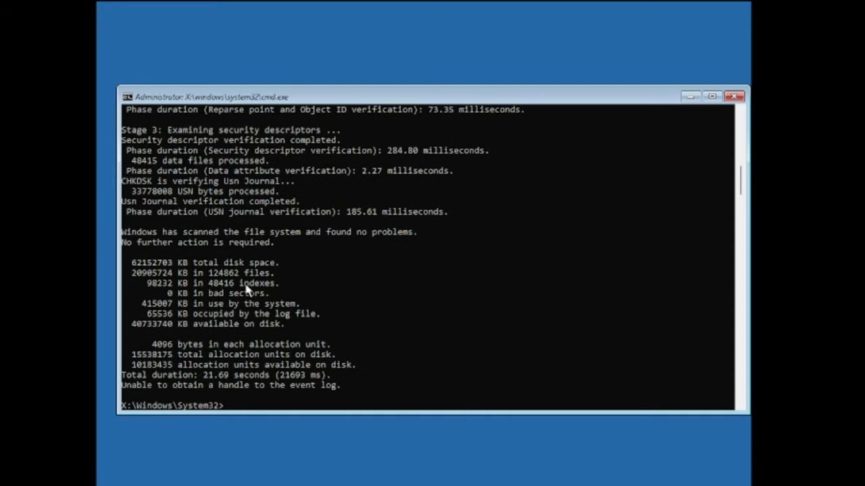
pyautogui.scroll(-2, 246, 289)
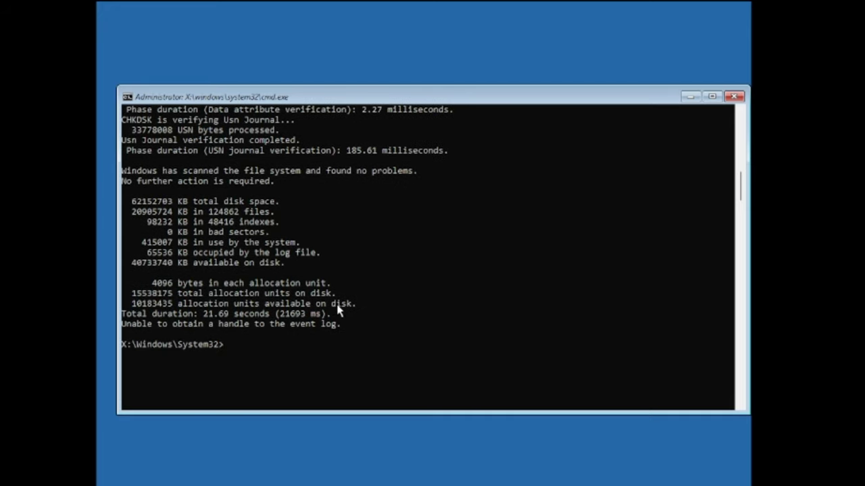
pyautogui.write('exit')
pyautogui.press('Return')
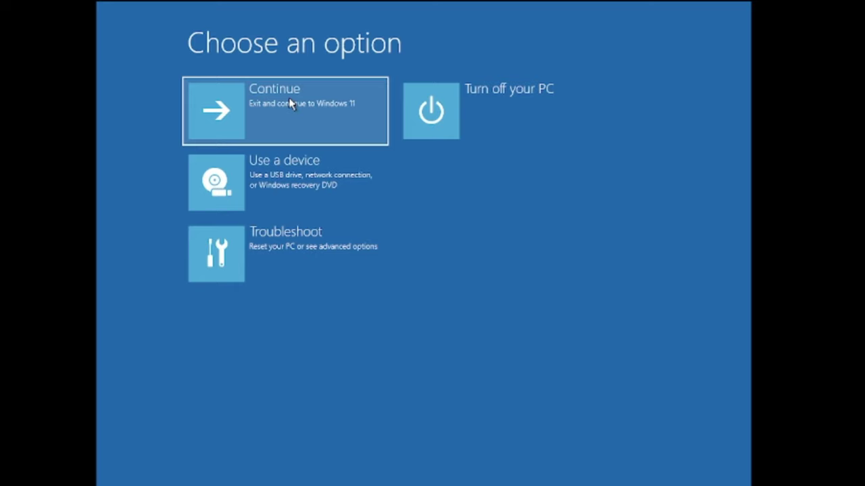
# - Restart the PC from Troubleshoot > Advanced options > Startup Settings
pyautogui.click(302, 249)
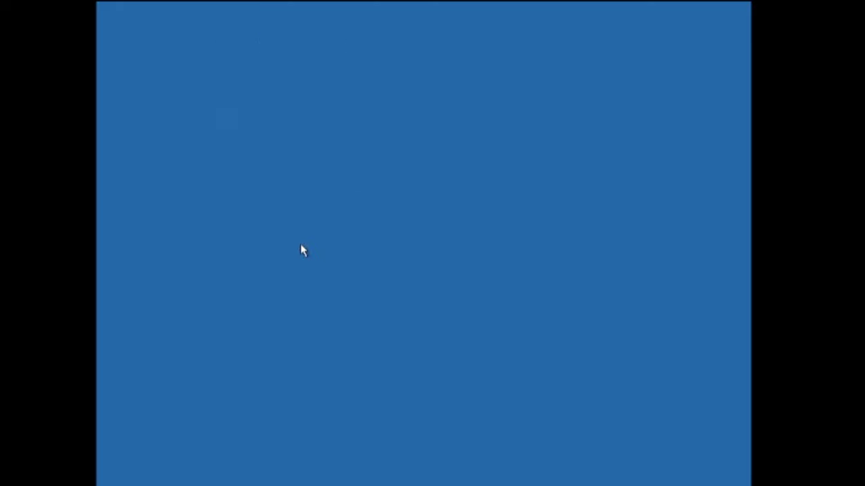
pyautogui.click(303, 183)
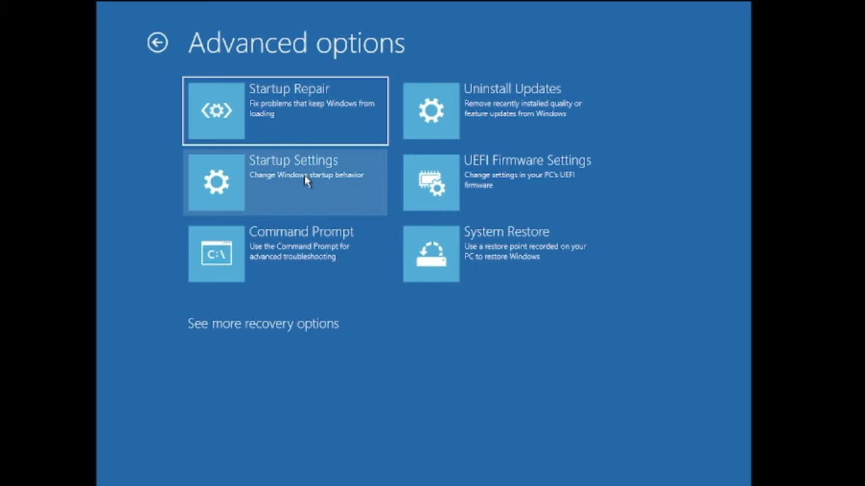
pyautogui.click(309, 179)
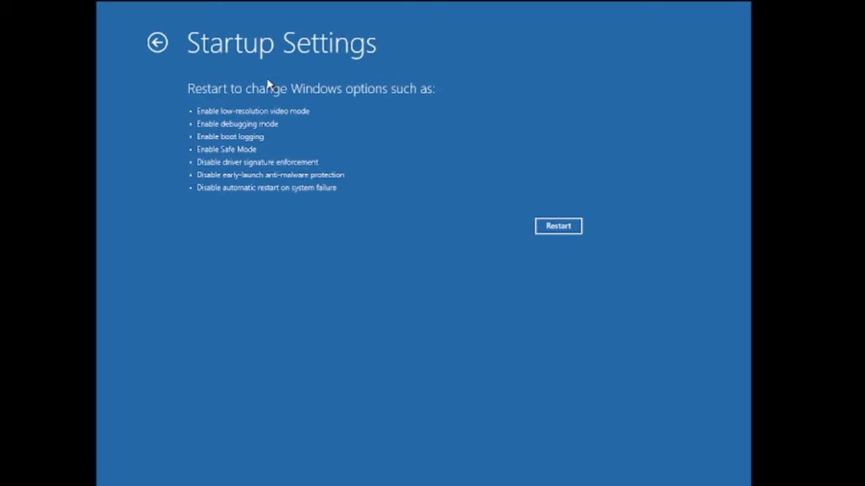
pyautogui.click(558, 226)
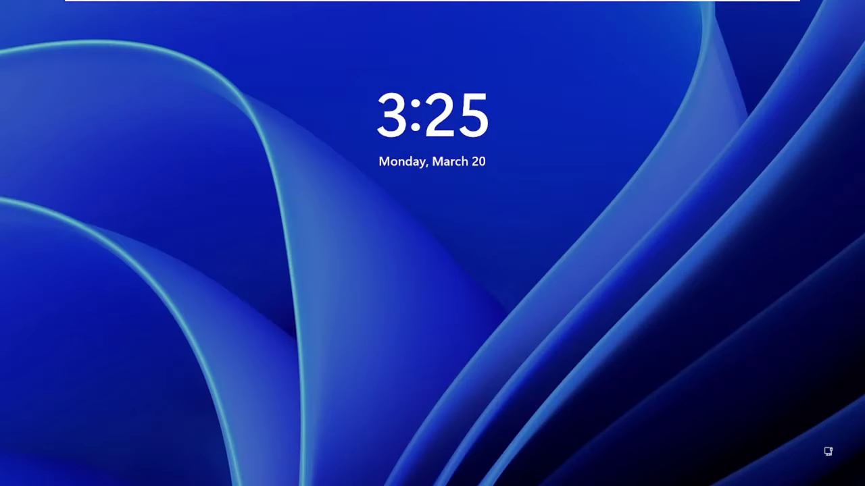
# - Dismiss the lock screen and enter the account PIN
pyautogui.press('space')
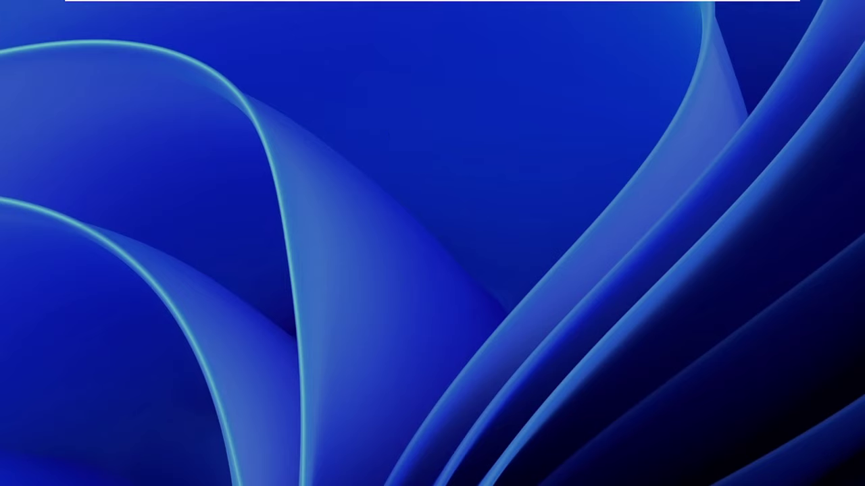
pyautogui.write('1234')
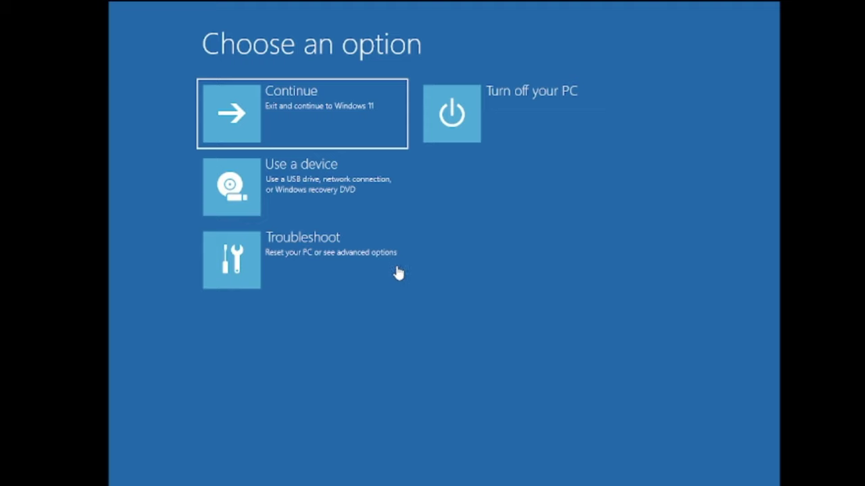
# - Restart through Startup Settings and choose option 4 to boot into Safe Mode
pyautogui.click(353, 251)
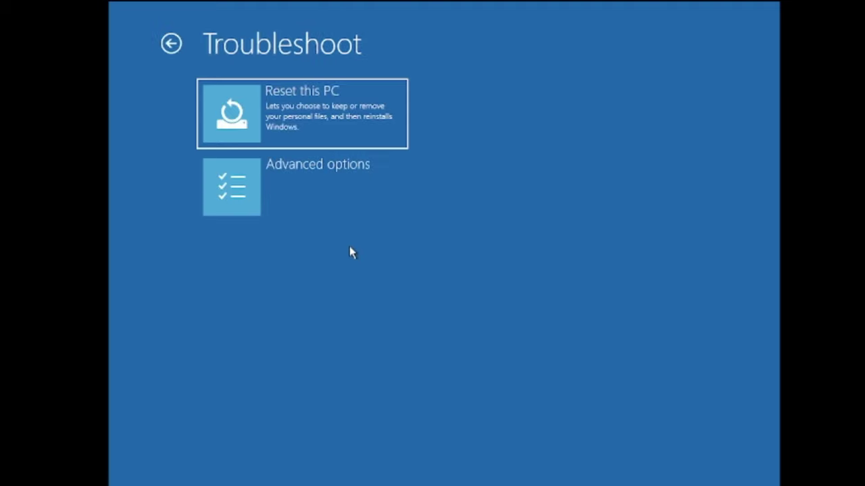
pyautogui.click(334, 169)
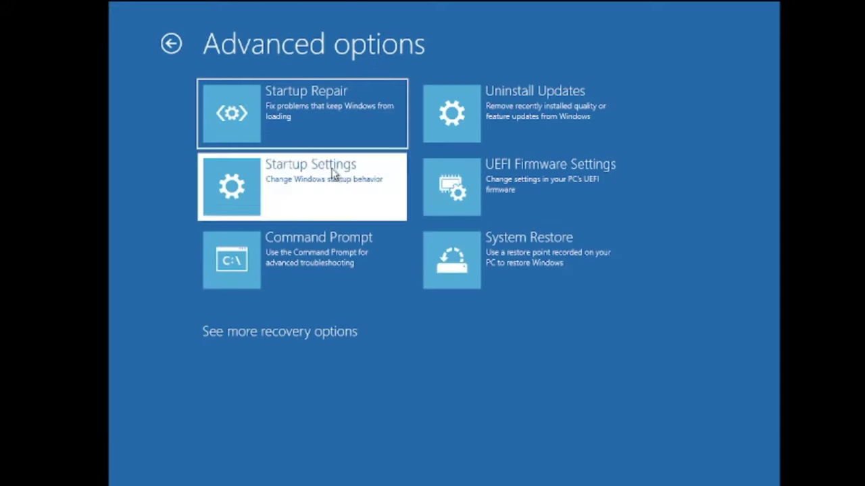
pyautogui.click(334, 174)
pyautogui.click(598, 232)
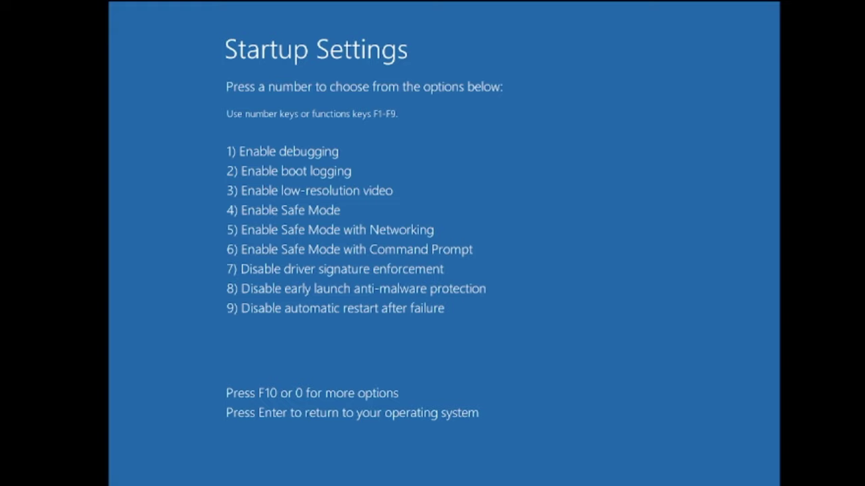
pyautogui.press('4')
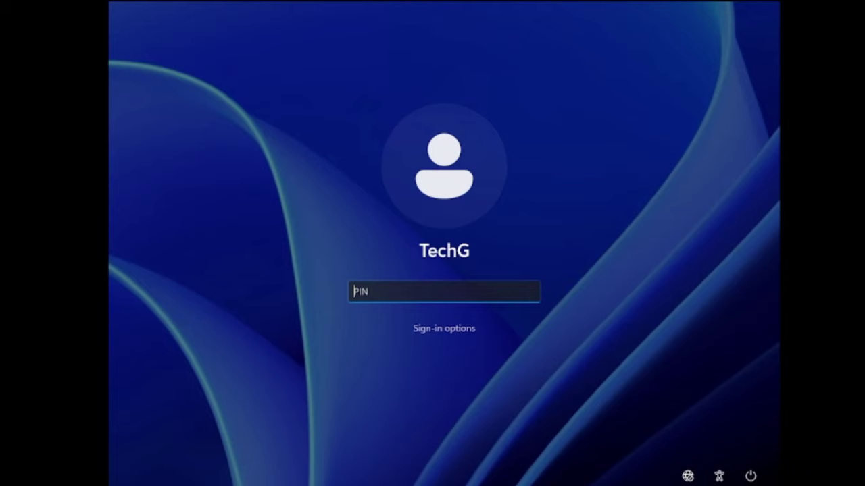
# - Sign in with the account PIN and close the Edge window that opens
pyautogui.write('••••')
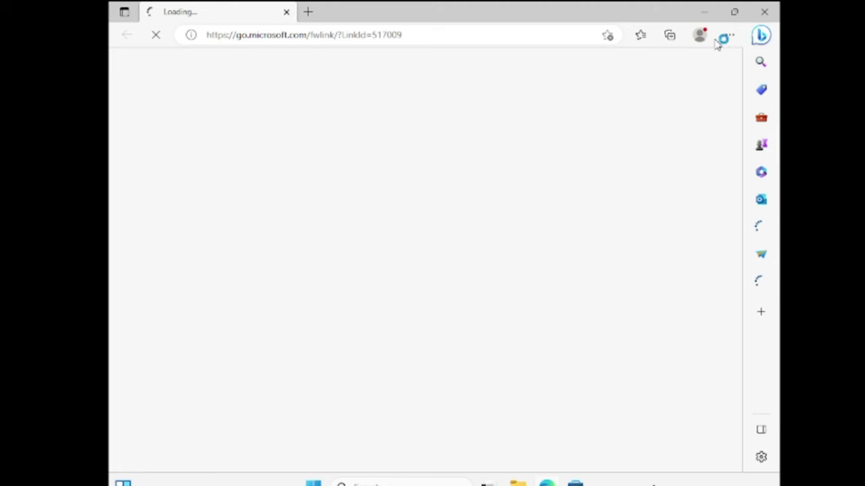
pyautogui.click(763, 15)
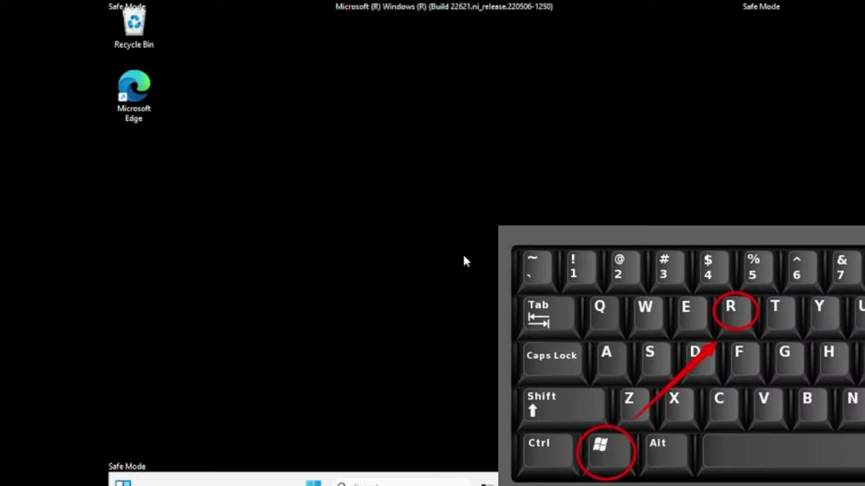
# - Open Programs and Features via appwiz.cpl and select VMware Tools and Visual C++ 2015-2022 Redistributable
pyautogui.press('super+r')
pyautogui.write('a')
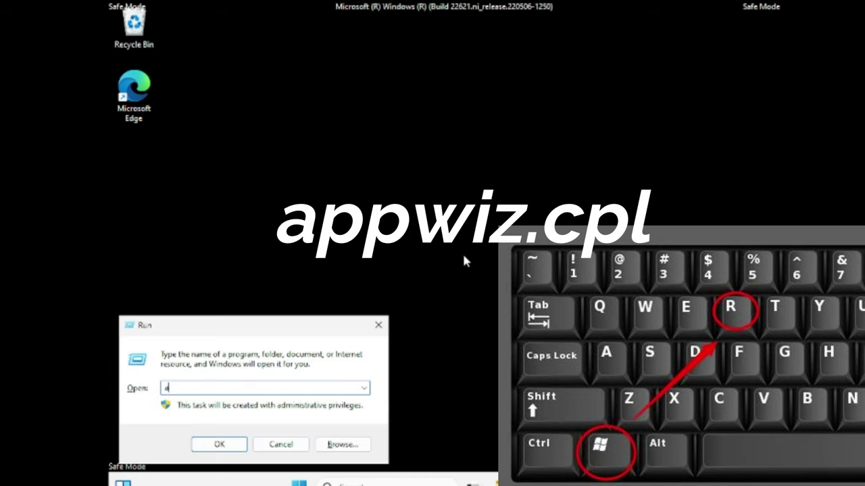
pyautogui.write('ppwiz.cpl')
pyautogui.press('Return')
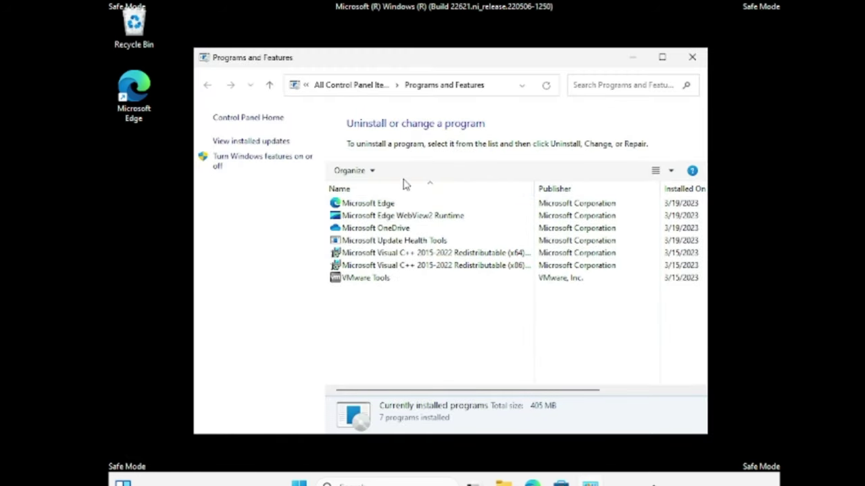
pyautogui.click(383, 279)
pyautogui.click(383, 256)
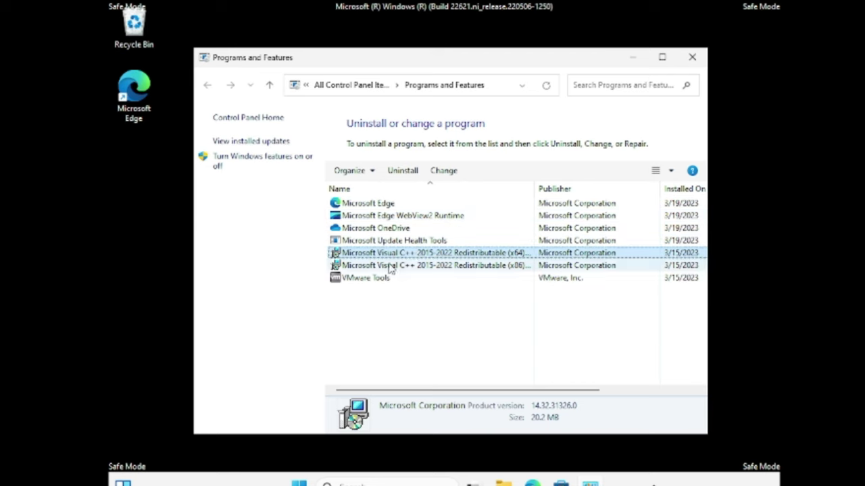
# - Switch to the installed updates list from Programs and Features
pyautogui.click(246, 146)
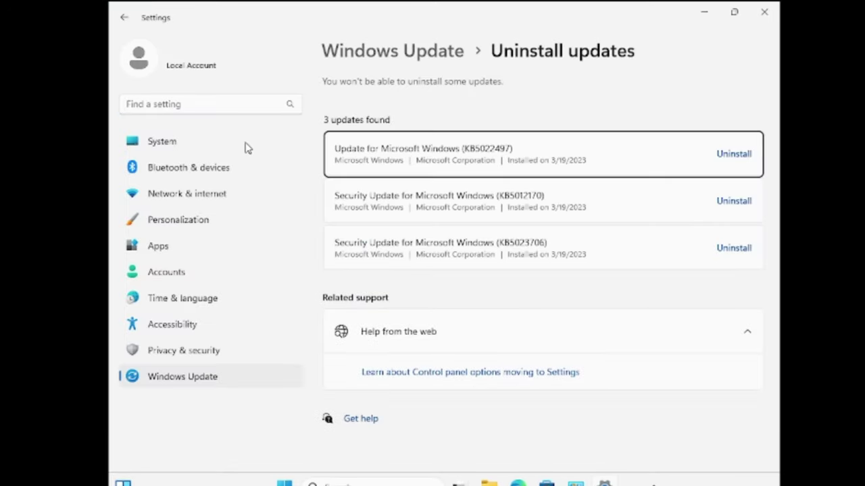